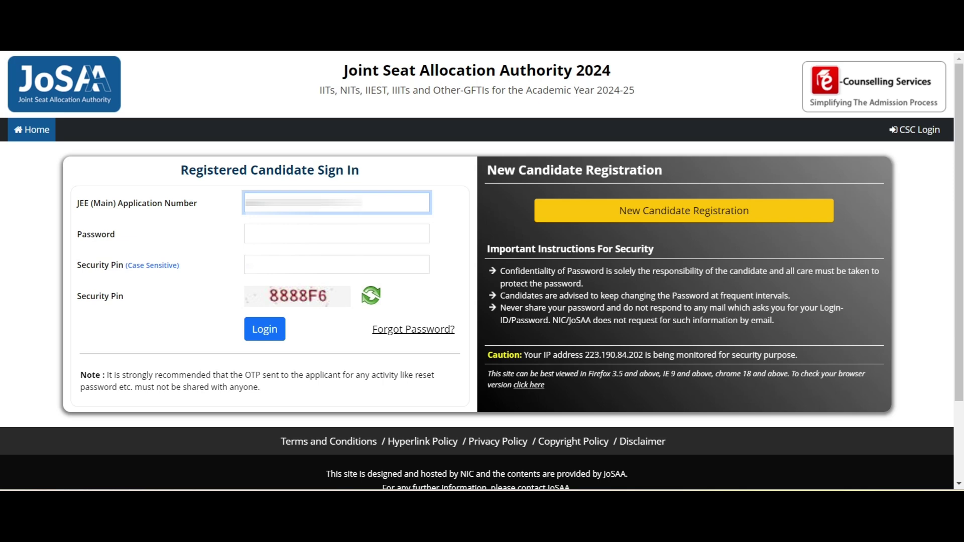
# - Sign in with the JEE Main application number, password and security pin, then verify with the OTP
pyautogui.click(337, 233)
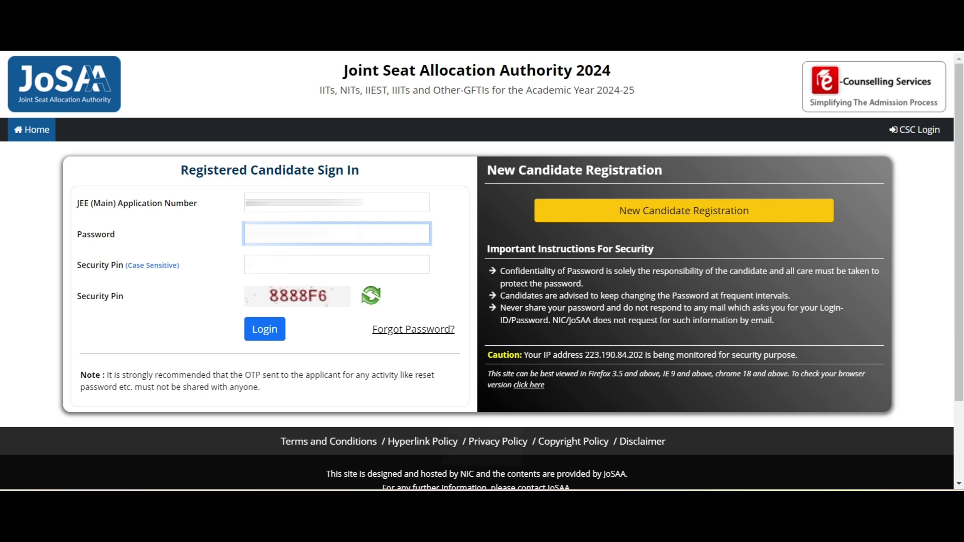
pyautogui.press('capslock')
pyautogui.click(337, 265)
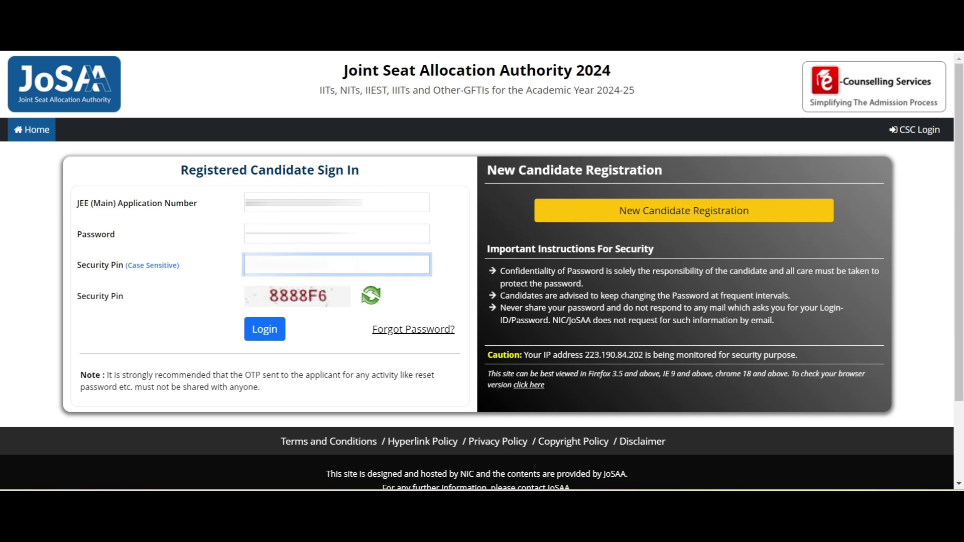
pyautogui.press('capslock')
pyautogui.press('Return')
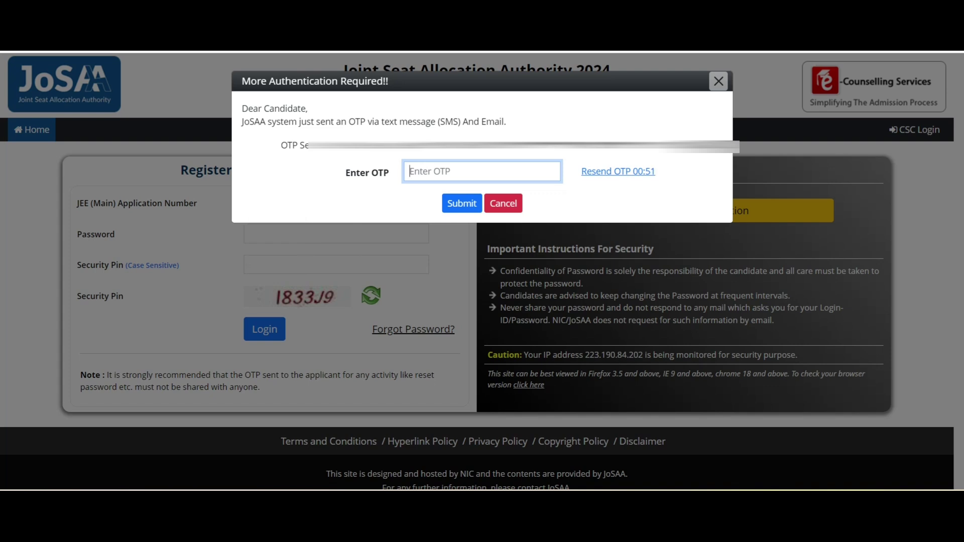
pyautogui.write('••••••')
pyautogui.press('Return')
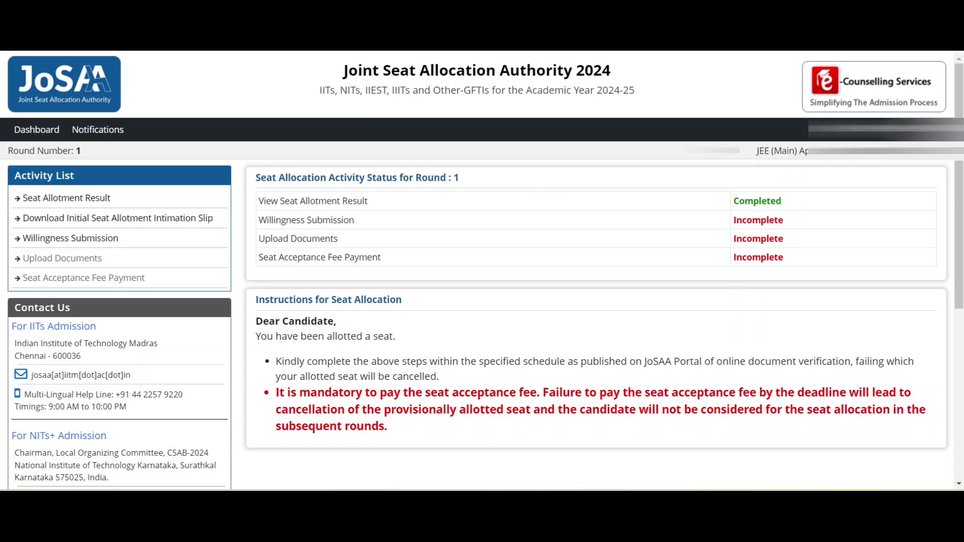
pyautogui.moveTo(732, 201)
pyautogui.mouseDown()
pyautogui.moveTo(754, 239)
pyautogui.moveTo(788, 258)
pyautogui.moveTo(734, 217)
pyautogui.moveTo(732, 201)
pyautogui.mouseUp()
pyautogui.moveTo(355, 220); pyautogui.dragTo(296, 220)
pyautogui.moveTo(368, 201); pyautogui.dragTo(354, 220)
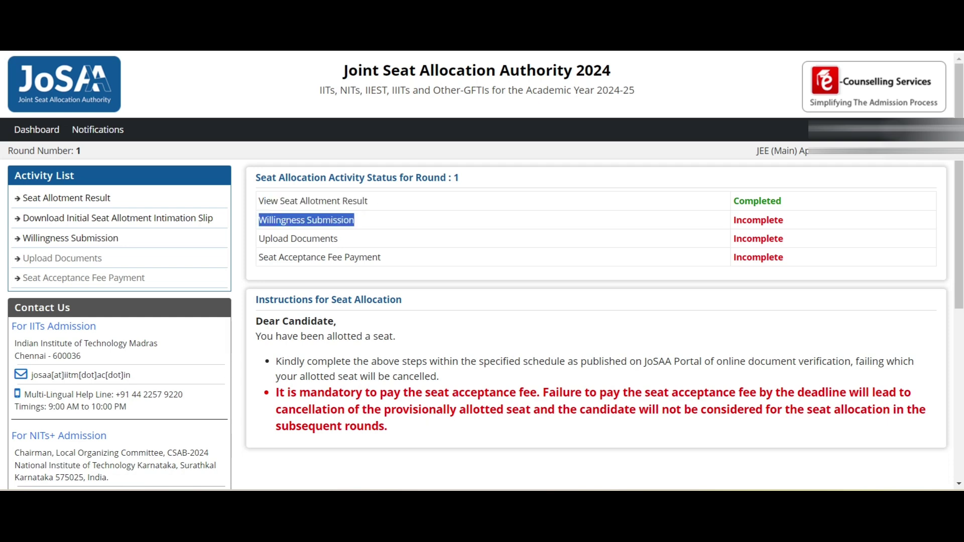
pyautogui.moveTo(259, 239); pyautogui.dragTo(338, 239)
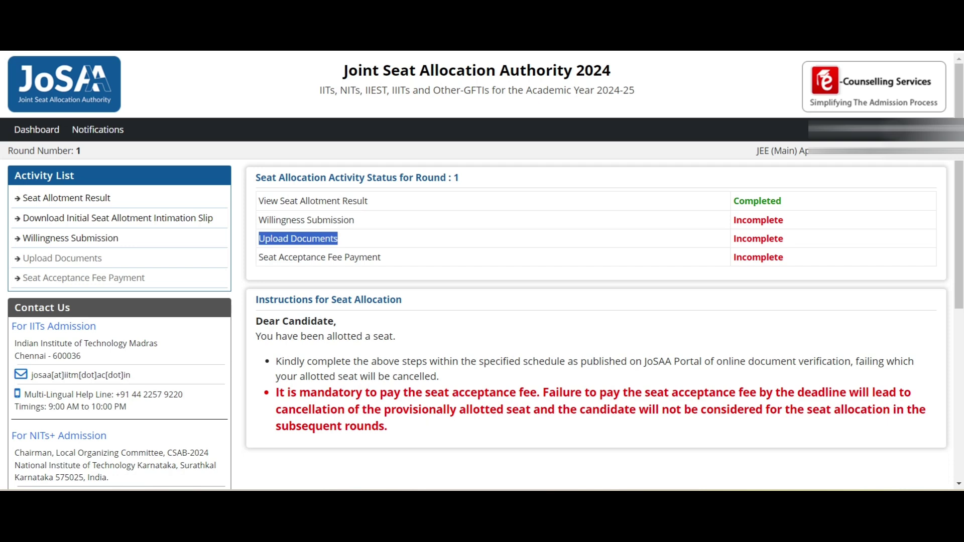
pyautogui.moveTo(732, 239); pyautogui.dragTo(259, 201)
pyautogui.moveTo(259, 258); pyautogui.dragTo(381, 257)
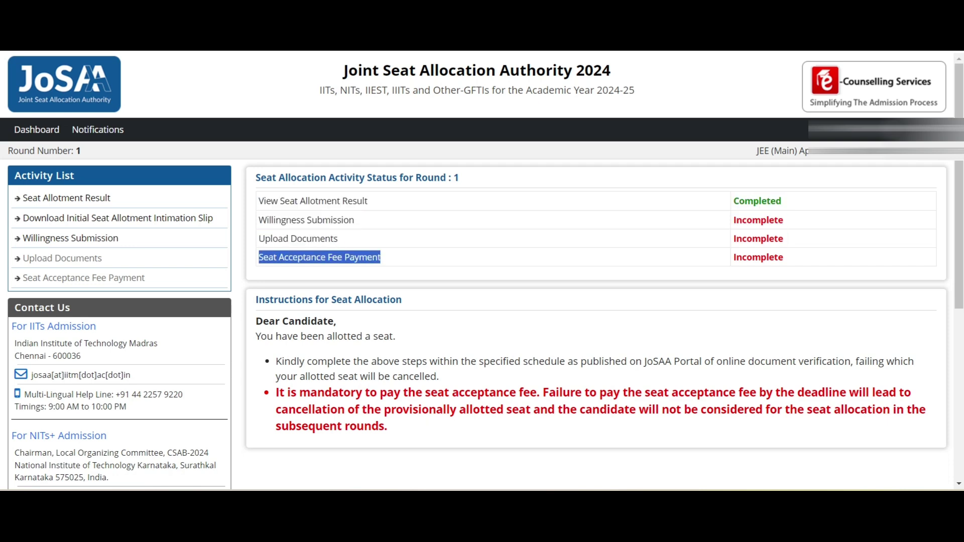
pyautogui.scroll(-3, 597, 271)
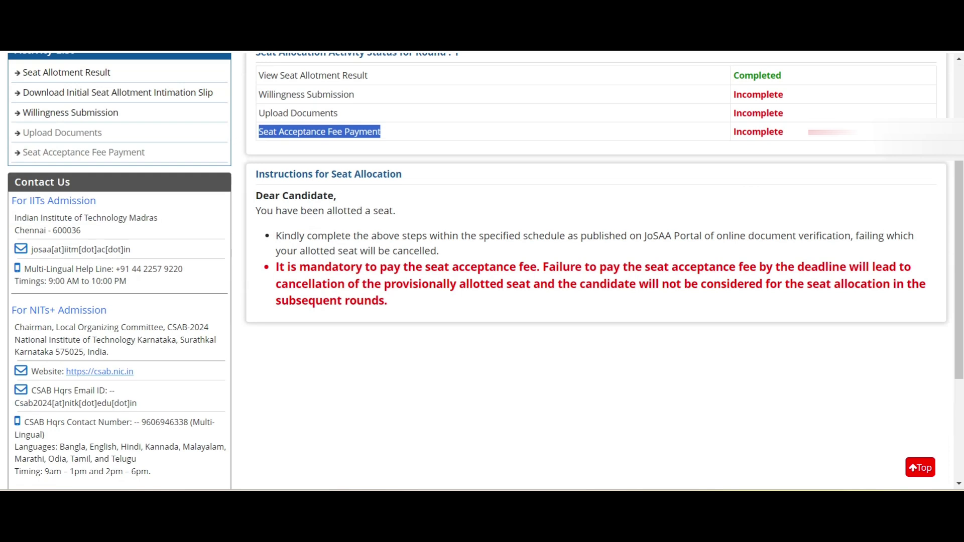
pyautogui.moveTo(343, 267); pyautogui.dragTo(387, 300)
pyautogui.click(564, 266)
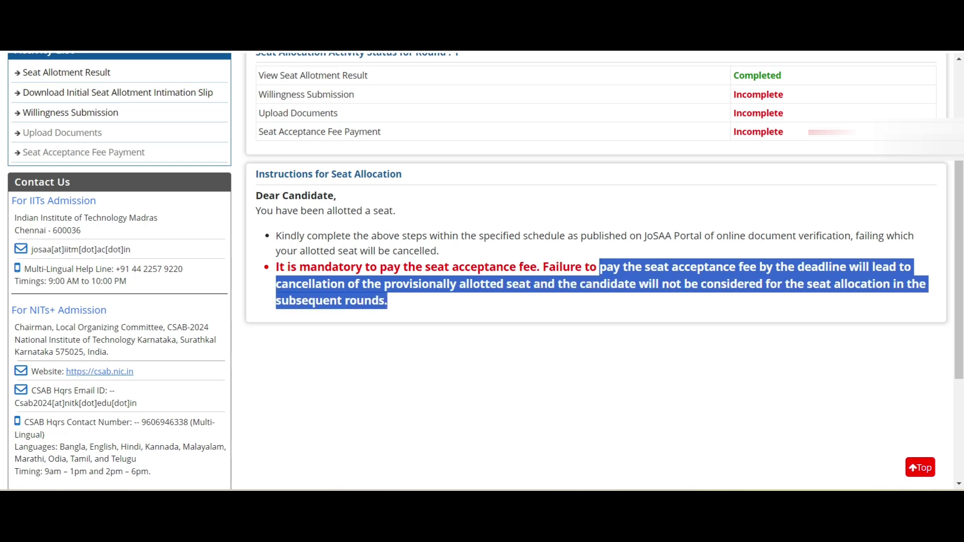
pyautogui.click(388, 301)
pyautogui.scroll(3, 301, 276)
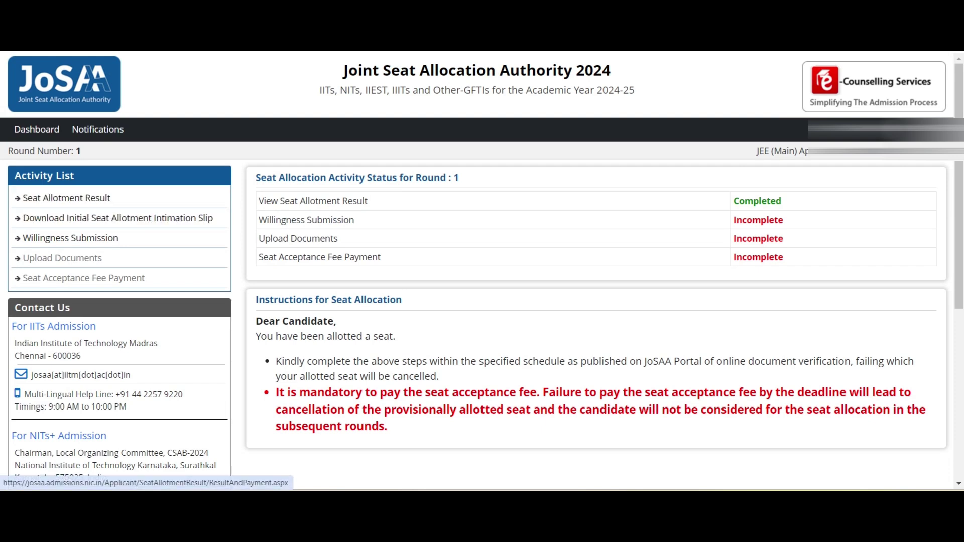
# - Open the seat allotment result and highlight round 1, choice 37 and NIT Warangal
pyautogui.doubleClick(78, 151)
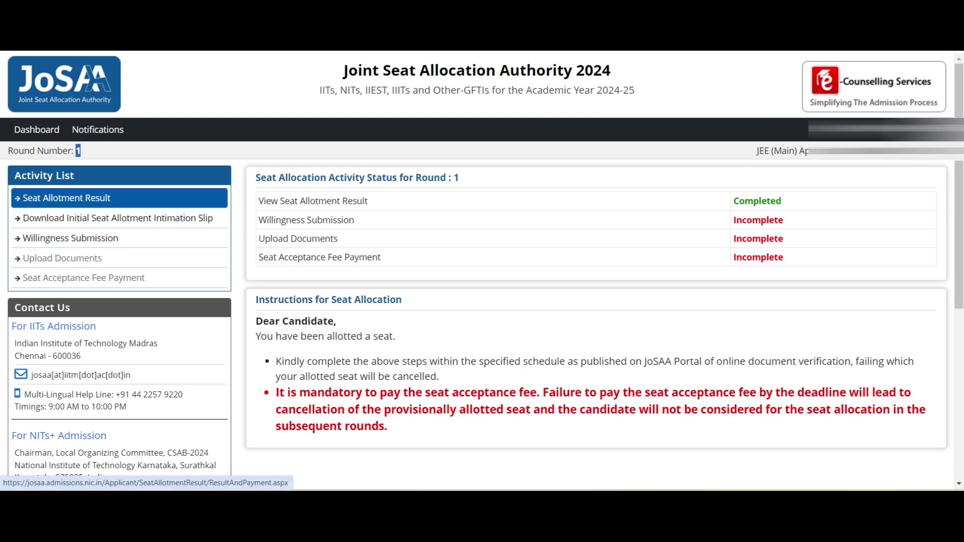
pyautogui.click(67, 198)
pyautogui.doubleClick(431, 223)
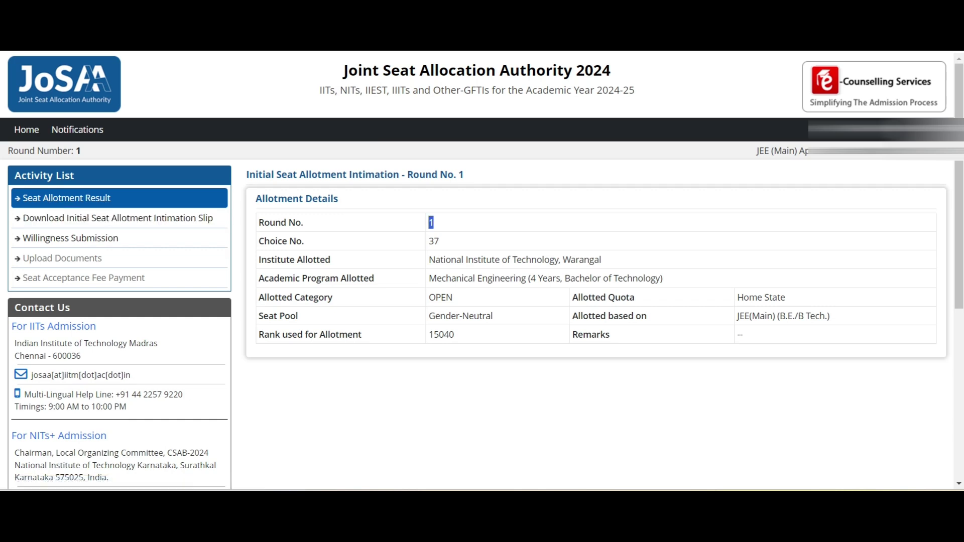
pyautogui.doubleClick(433, 241)
pyautogui.moveTo(429, 260); pyautogui.dragTo(601, 260)
# - Highlight Mechanical Engineering, OPEN category, Home State quota, Gender-Neutral pool and rank 15040
pyautogui.moveTo(429, 278); pyautogui.dragTo(663, 278)
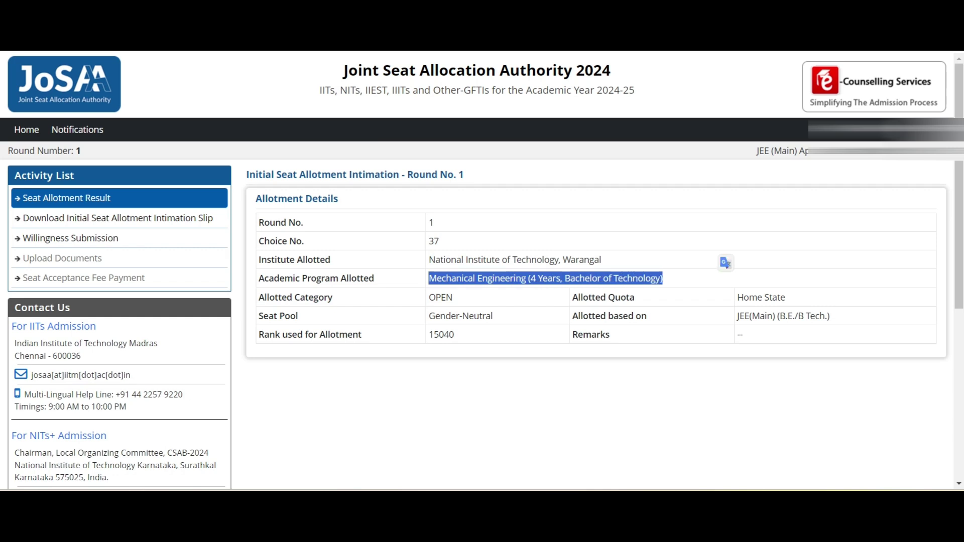
pyautogui.moveTo(440, 297); pyautogui.dragTo(497, 297)
pyautogui.moveTo(744, 297); pyautogui.dragTo(786, 297)
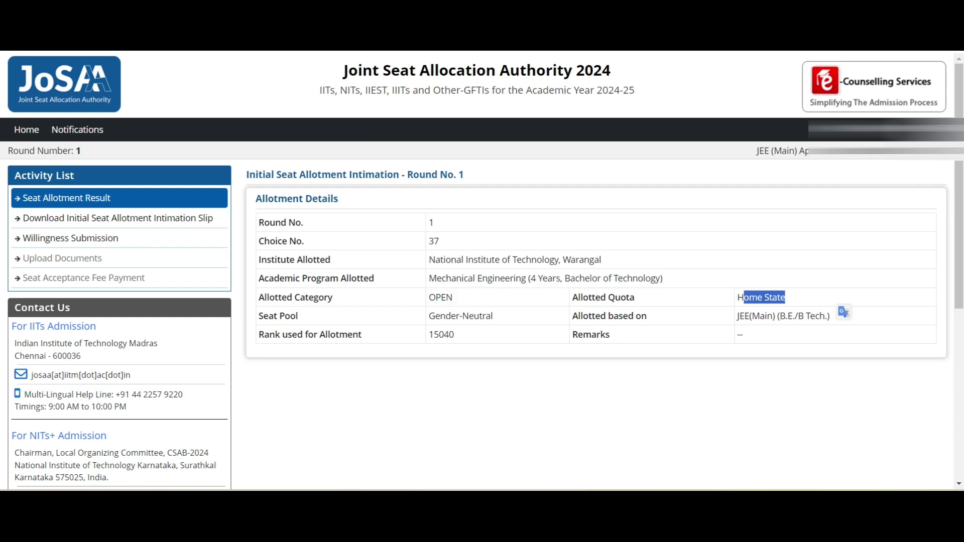
pyautogui.moveTo(429, 316); pyautogui.dragTo(493, 316)
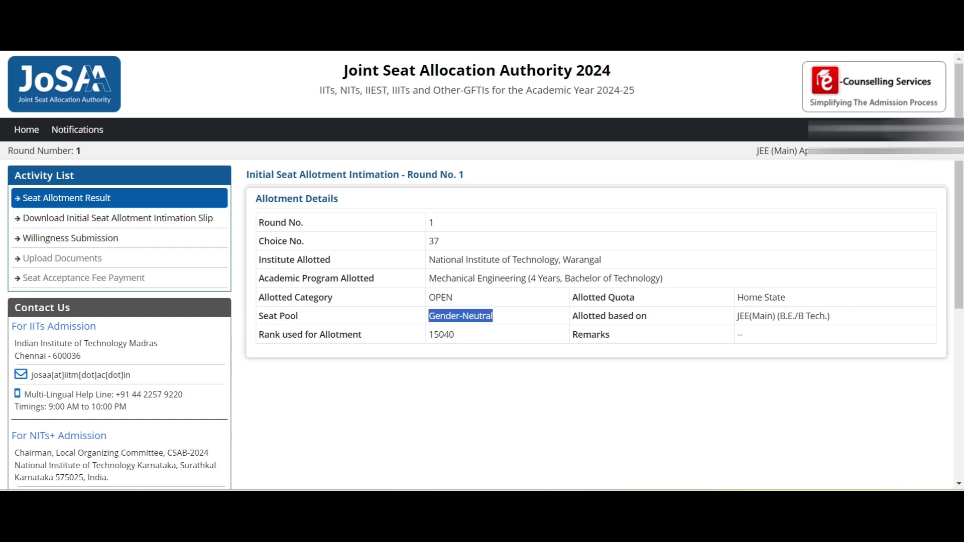
pyautogui.moveTo(429, 335); pyautogui.dragTo(454, 335)
pyautogui.click(441, 335)
pyautogui.doubleClick(441, 334)
pyautogui.click(441, 334)
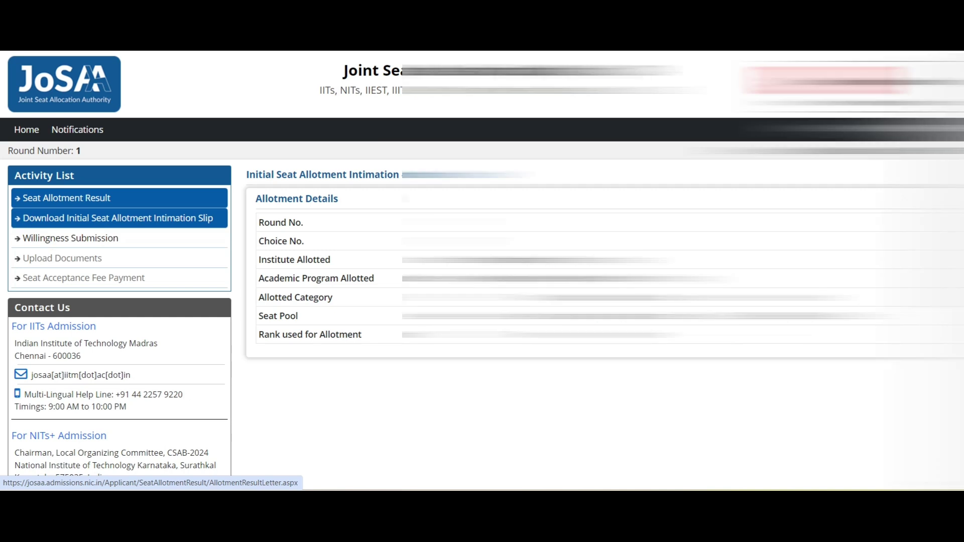
# - Open the initial seat allotment intimation slip and scroll through it
pyautogui.click(118, 218)
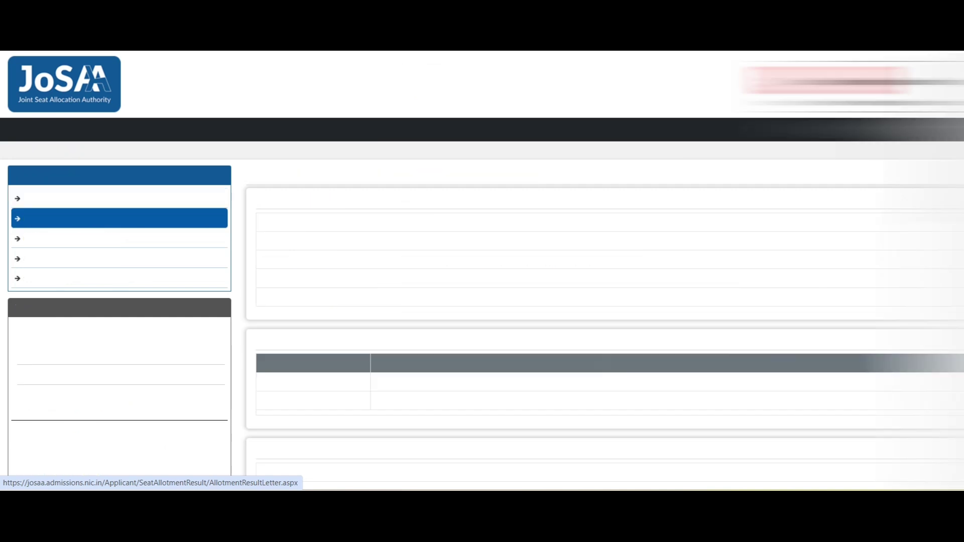
pyautogui.scroll(-15, 482, 272)
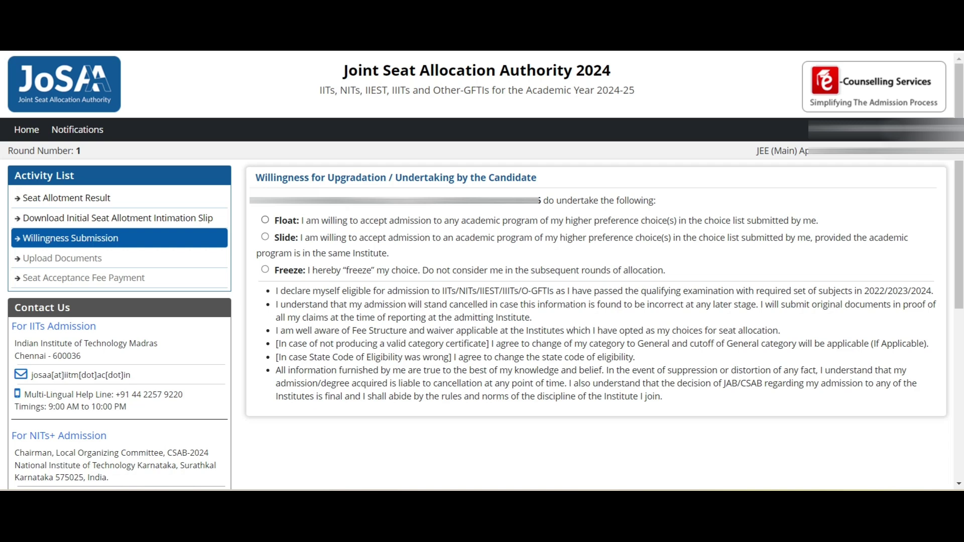
# - Choose the Float willingness option and enter the account password
pyautogui.click(265, 220)
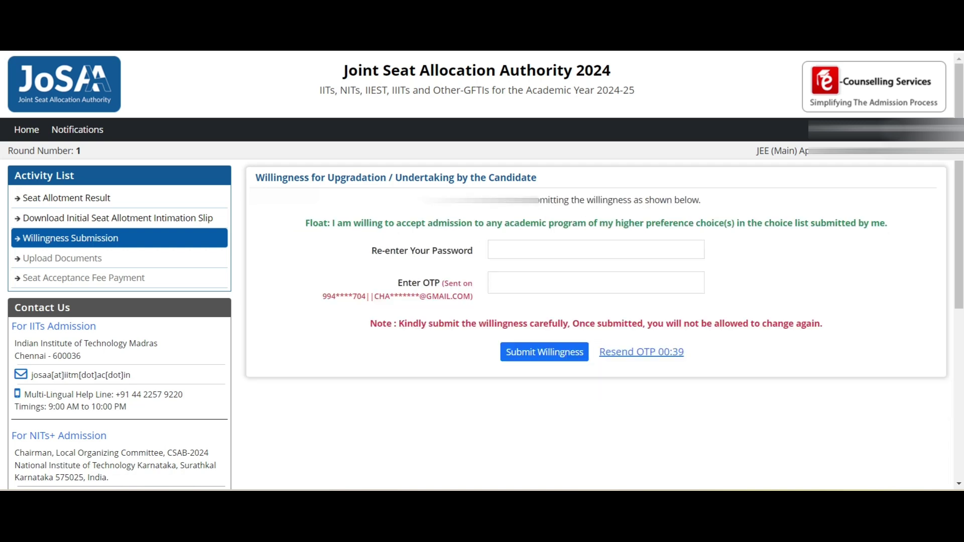
pyautogui.click(596, 250)
pyautogui.write('*')
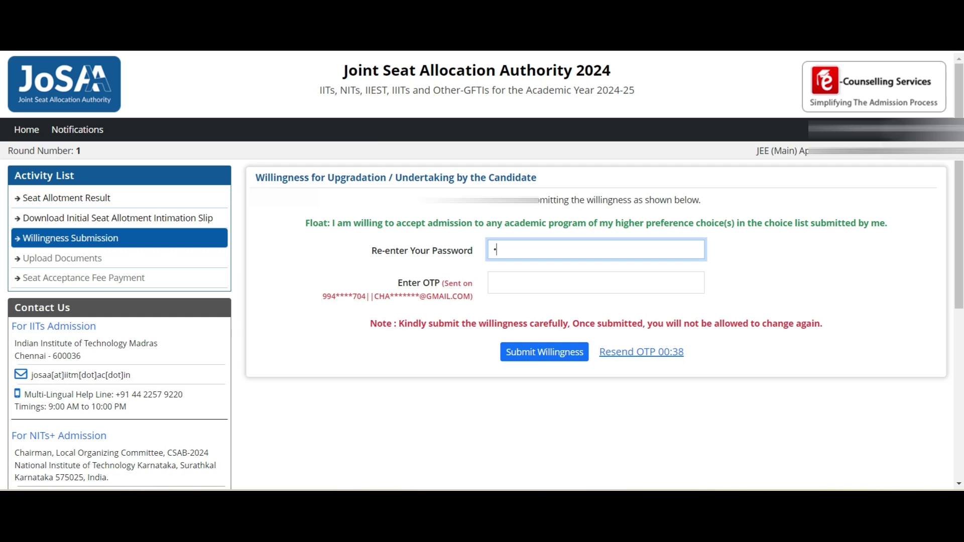
pyautogui.press('capslock')
pyautogui.write('****')
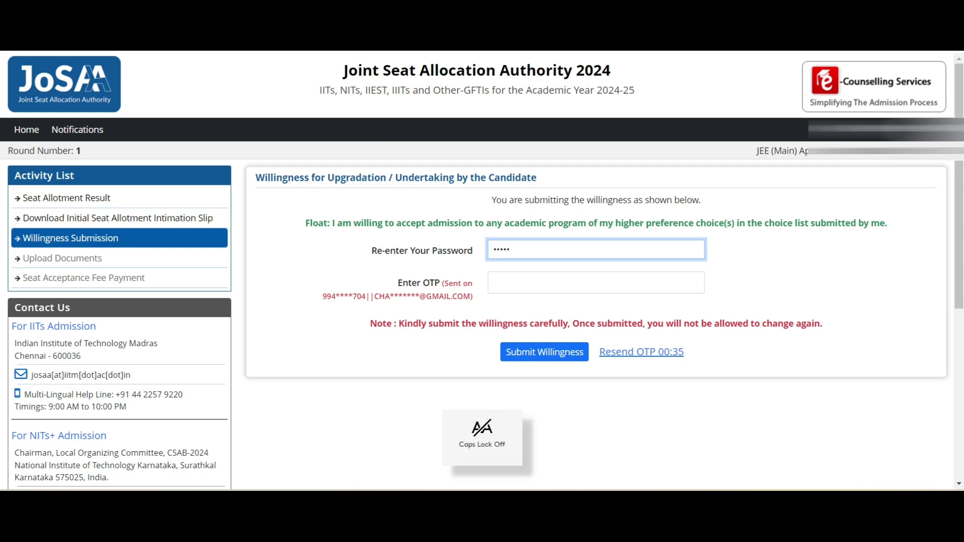
pyautogui.write('*****')
pyautogui.press('BackSpace')
pyautogui.press('BackSpace')
pyautogui.press('BackSpace')
pyautogui.press('BackSpace')
pyautogui.press('BackSpace')
pyautogui.press('BackSpace')
pyautogui.press('BackSpace')
pyautogui.press('BackSpace')
pyautogui.press('BackSpace')
pyautogui.press('BackSpace')
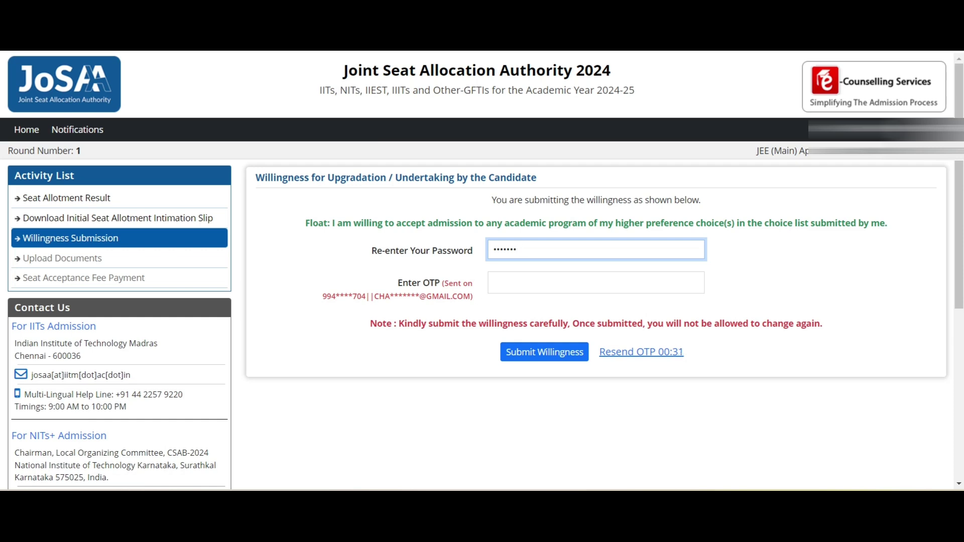
pyautogui.press('capslock')
pyautogui.write('*')
pyautogui.press('capslock')
pyautogui.write('*********')
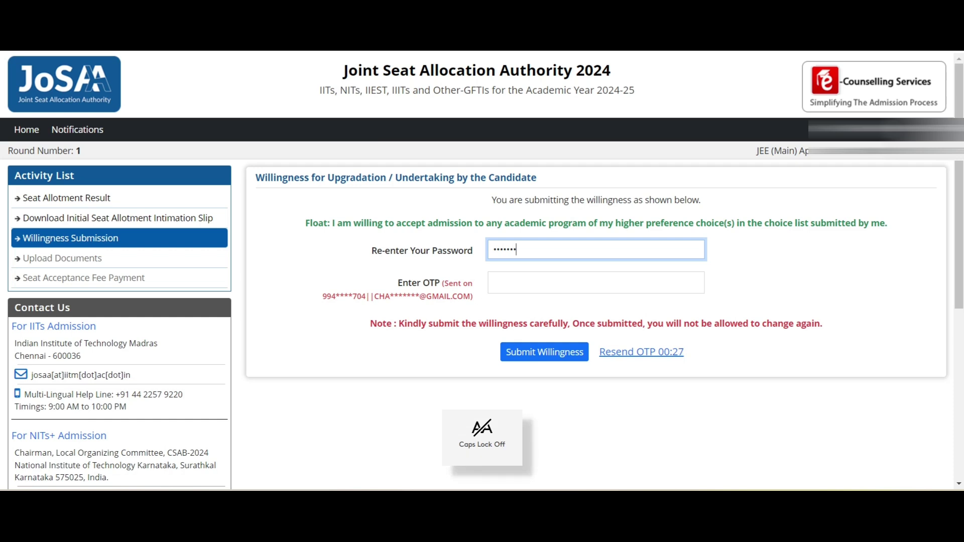
pyautogui.press('Tab')
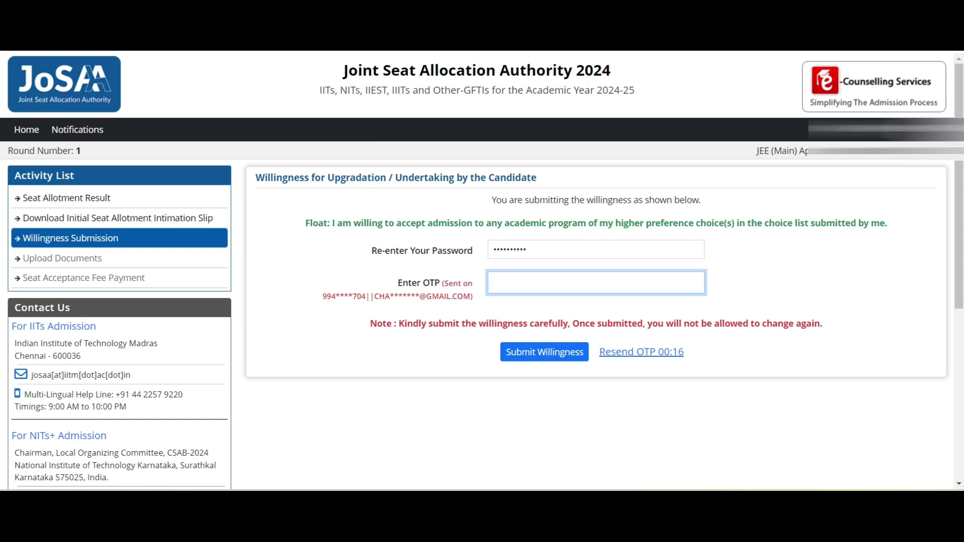
# - Enter the OTP and highlight the warning that willingness cannot be changed
pyautogui.write('12345')
pyautogui.press('capslock')
pyautogui.write('6')
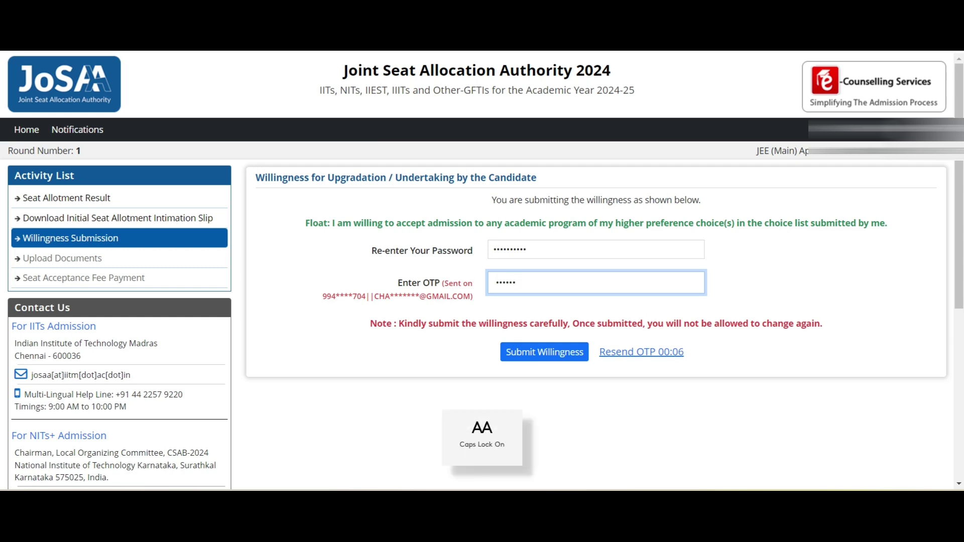
pyautogui.moveTo(658, 324); pyautogui.dragTo(823, 324)
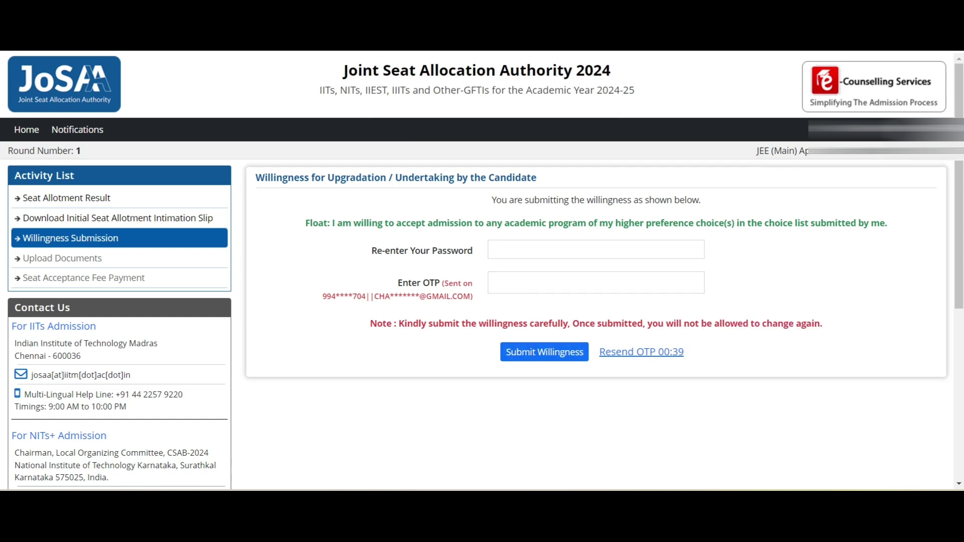
# - Re-enter password and OTP, submit the Float willingness, then open Upload Documents
pyautogui.click(596, 250)
pyautogui.write('••')
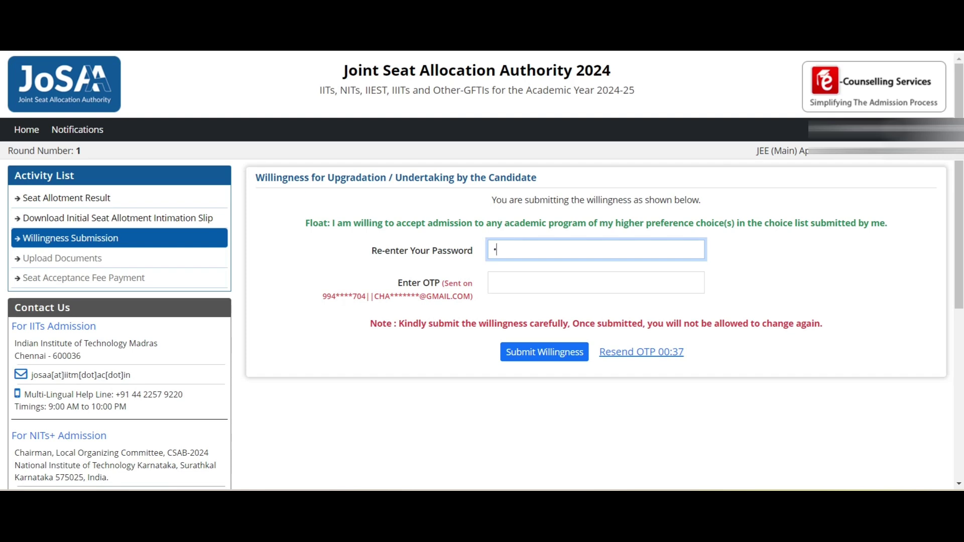
pyautogui.press('capslock')
pyautogui.write('•••••••••')
pyautogui.click(497, 283)
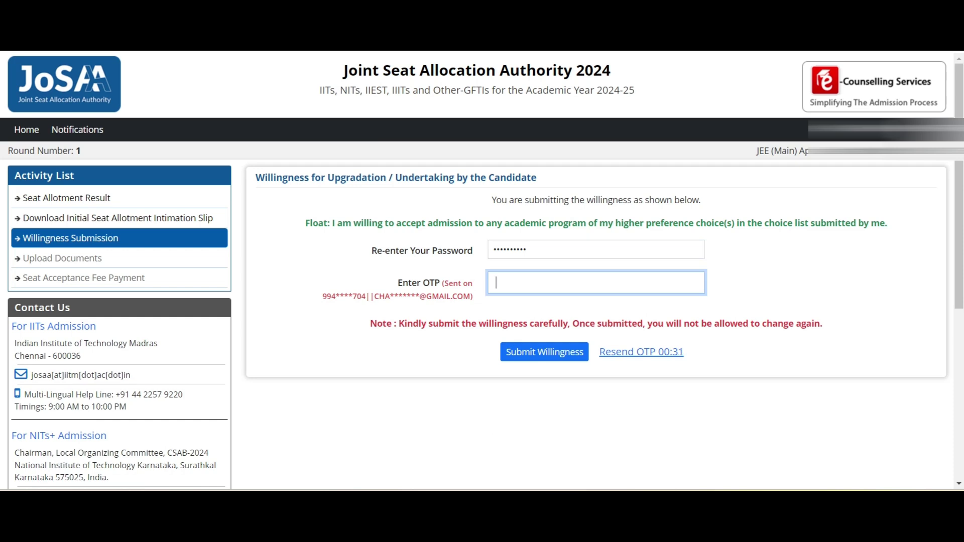
pyautogui.press('capslock')
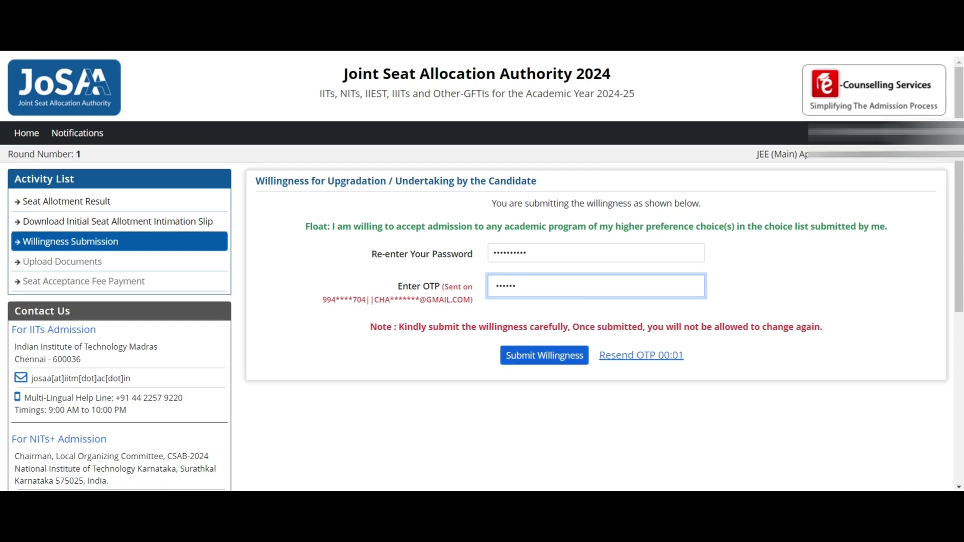
pyautogui.press('Return')
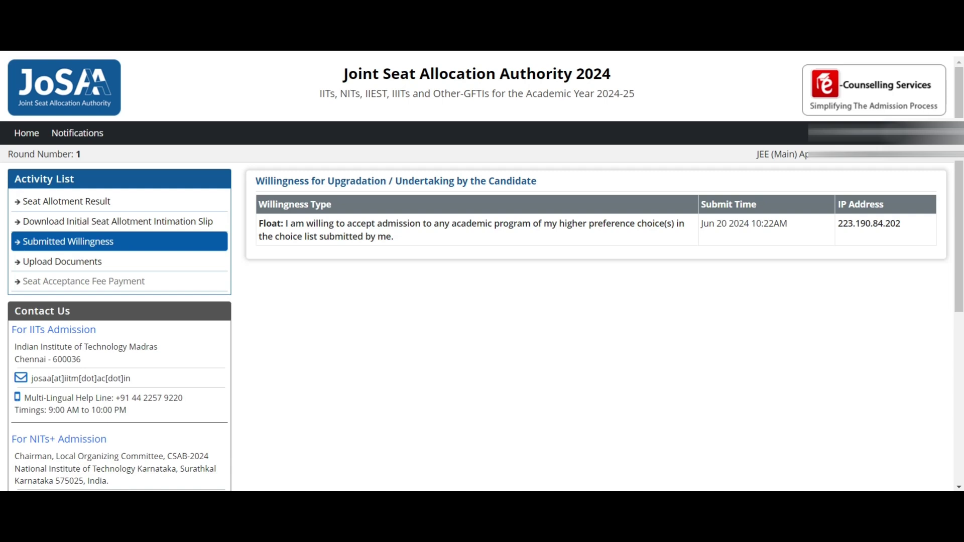
pyautogui.moveTo(259, 223); pyautogui.dragTo(901, 224)
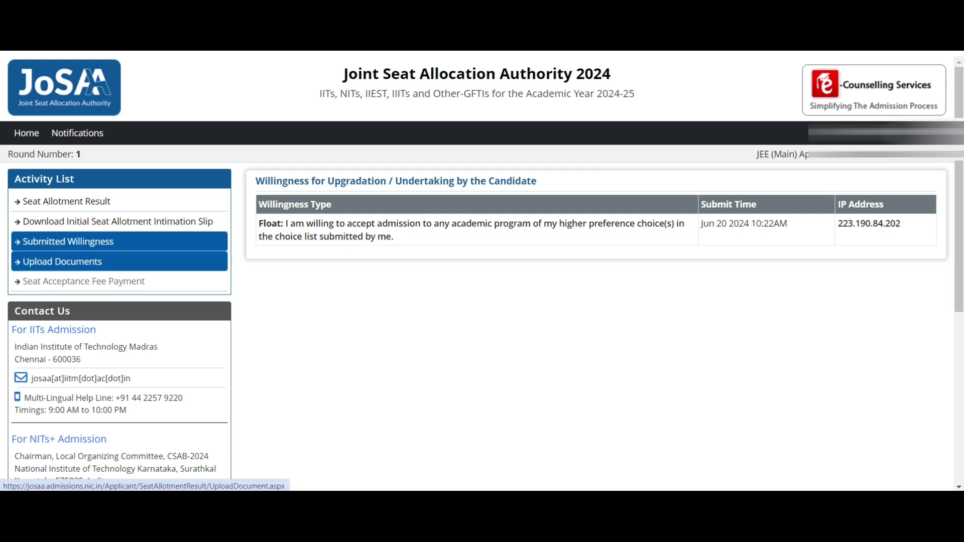
pyautogui.click(63, 262)
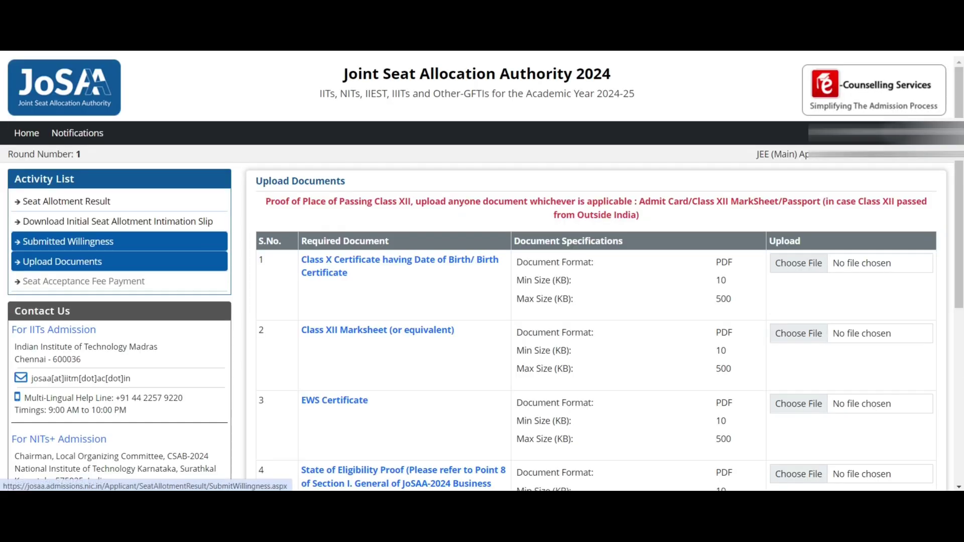
# - Highlight the Class XII Marksheet, EWS Certificate and State of Eligibility Proof requirements
pyautogui.scroll(-1, 482, 271)
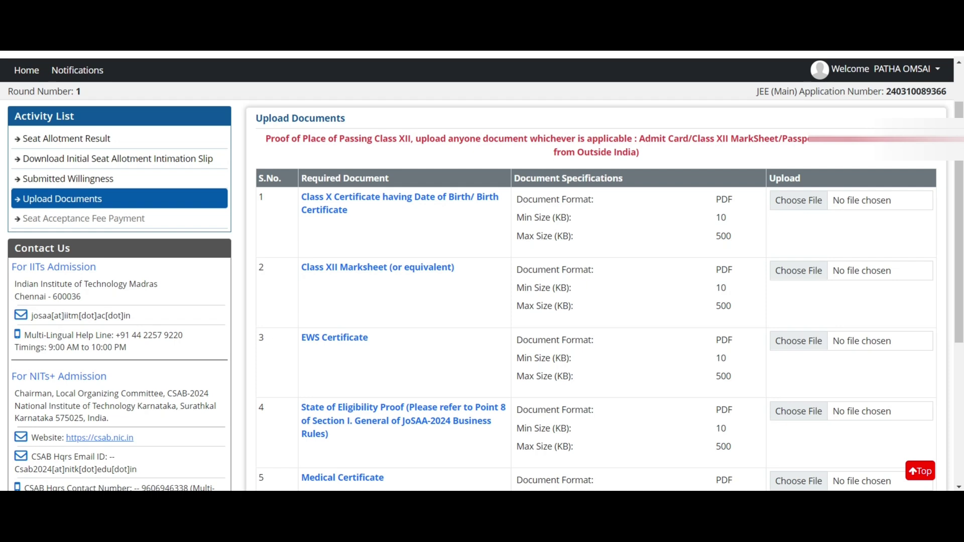
pyautogui.scroll(-2, 596, 272)
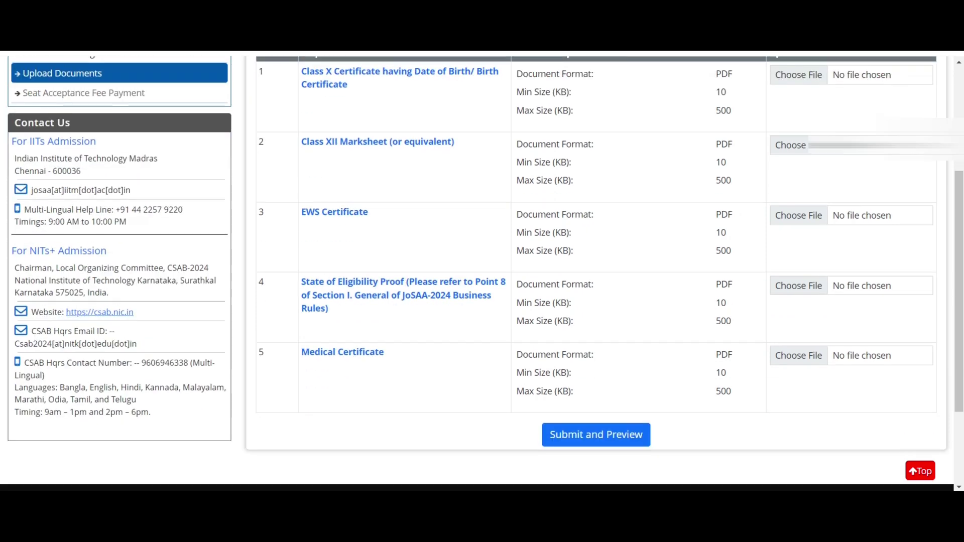
pyautogui.scroll(3, 597, 271)
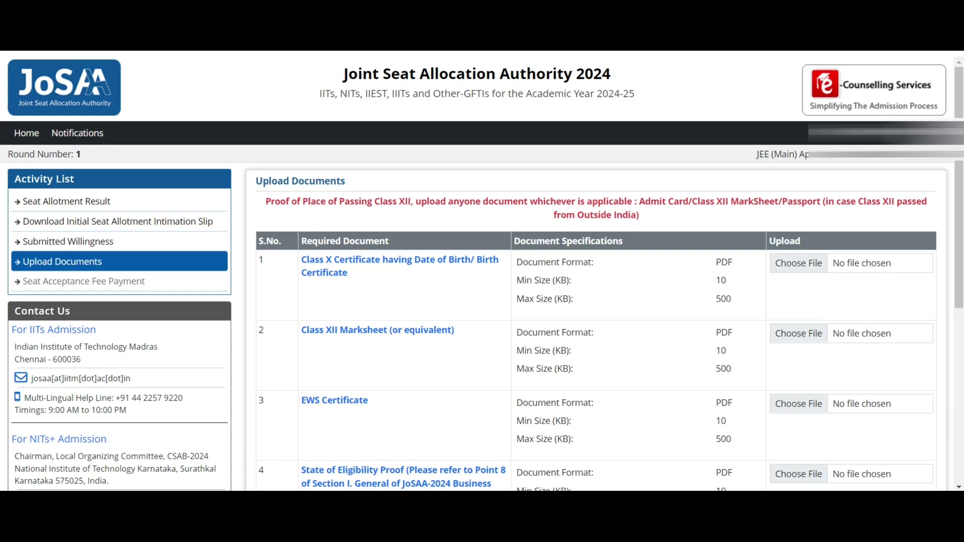
pyautogui.scroll(-2, 596, 271)
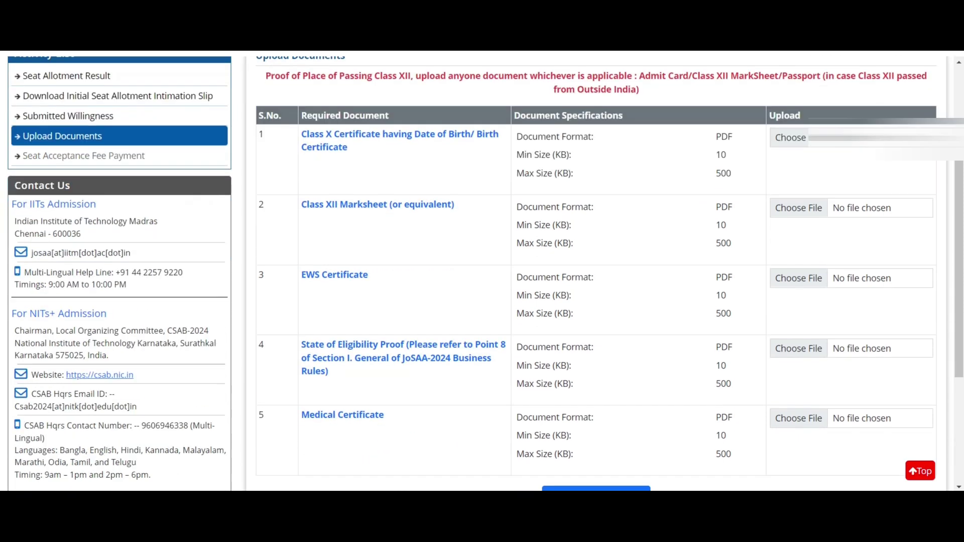
pyautogui.moveTo(301, 204); pyautogui.dragTo(454, 204)
pyautogui.moveTo(302, 274); pyautogui.dragTo(368, 275)
pyautogui.scroll(-3, 597, 274)
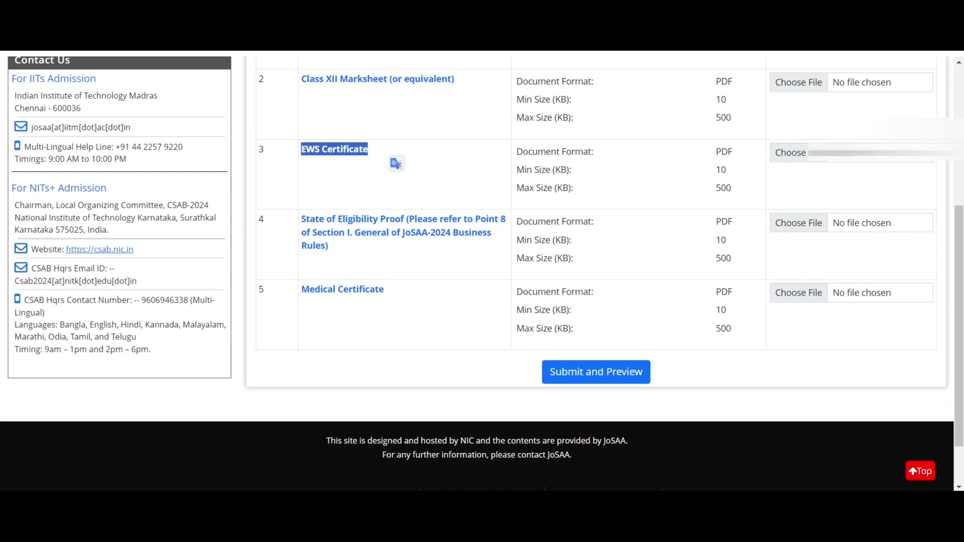
pyautogui.moveTo(301, 219); pyautogui.dragTo(329, 246)
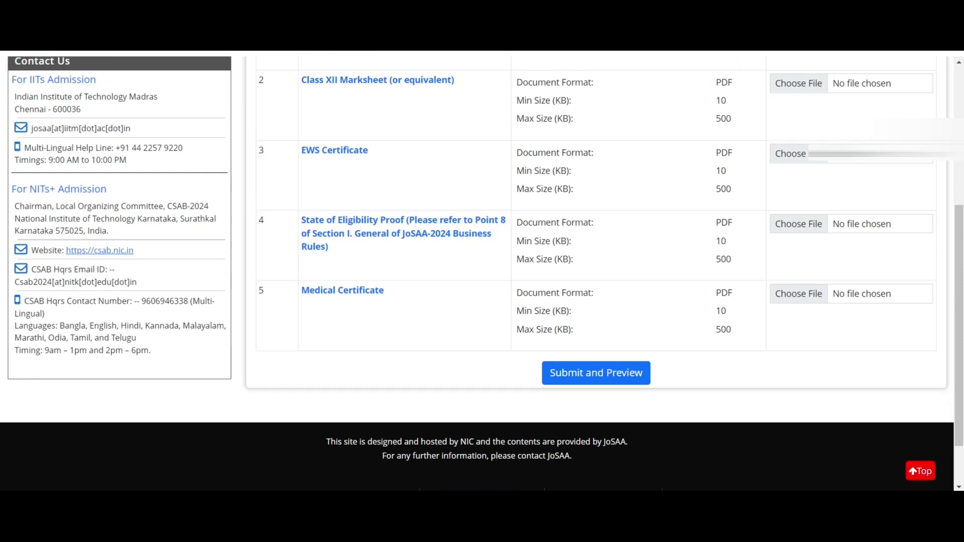
pyautogui.scroll(5, 596, 274)
pyautogui.scroll(-1, 596, 274)
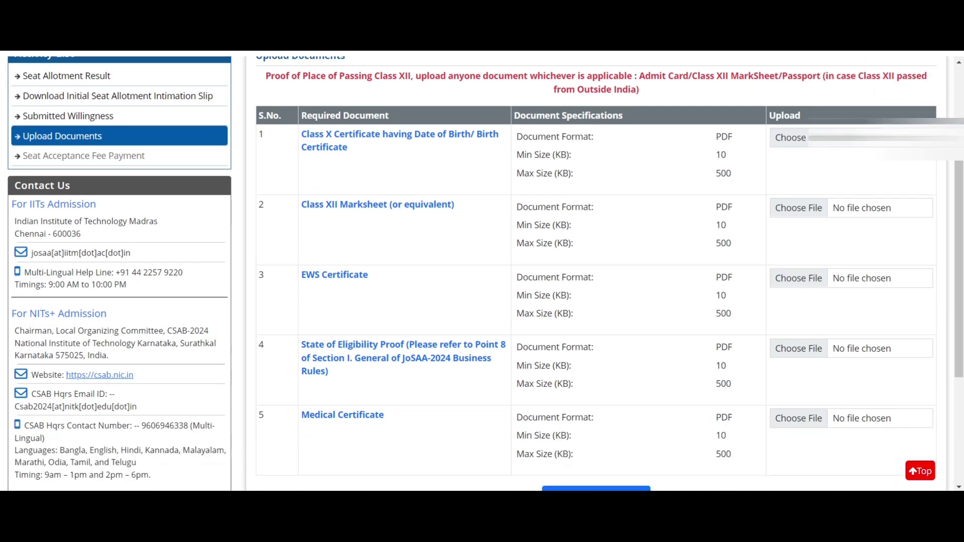
# - Highlight Class X Certificate, Class XII Marksheet, State of Eligibility Proof and Medical Certificate rows
pyautogui.moveTo(301, 415); pyautogui.dragTo(390, 428)
pyautogui.scroll(-3, 389, 429)
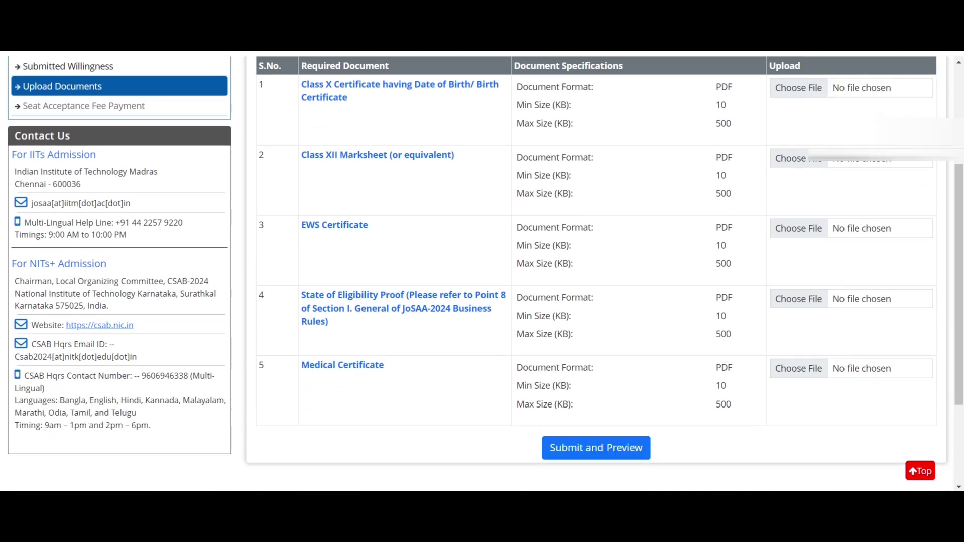
pyautogui.scroll(5, 482, 272)
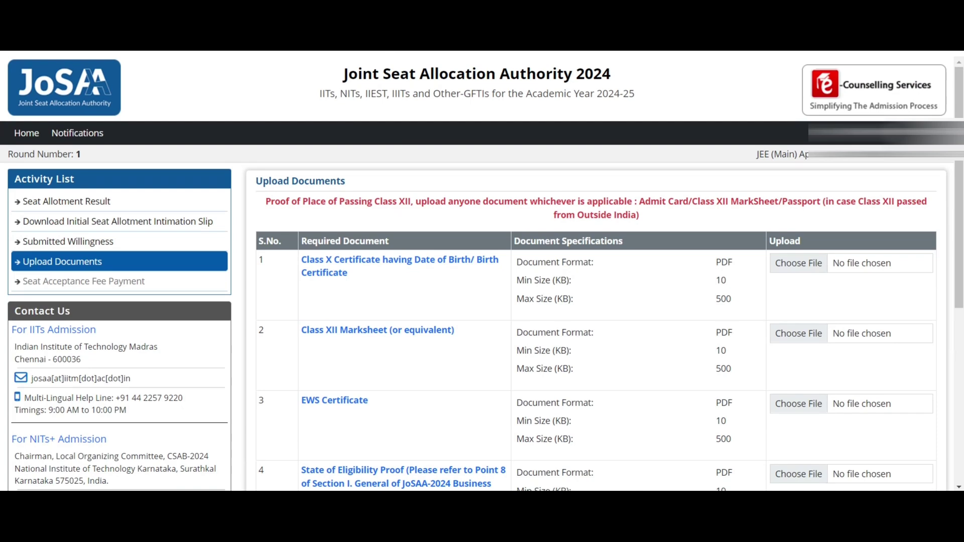
pyautogui.moveTo(301, 259); pyautogui.dragTo(347, 273)
pyautogui.click(347, 273)
pyautogui.moveTo(301, 330); pyautogui.dragTo(456, 330)
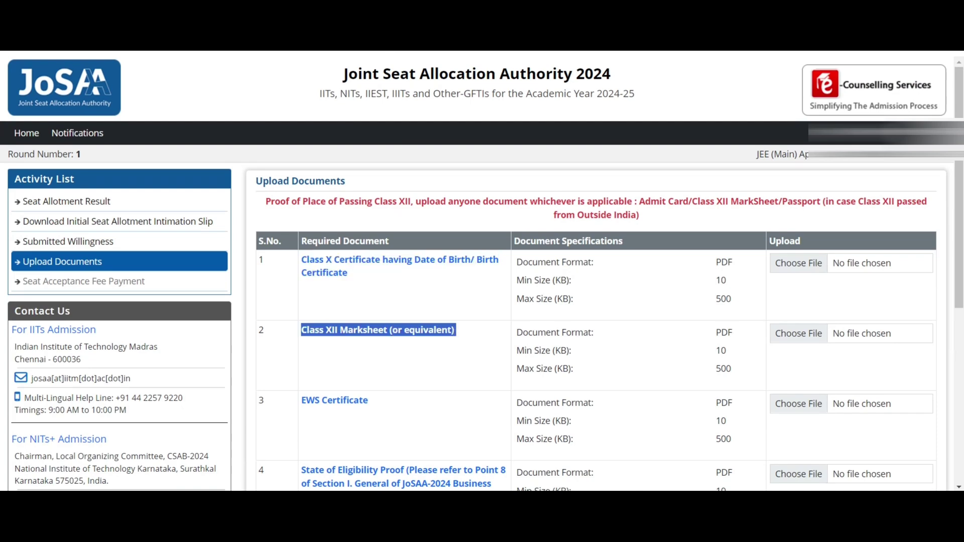
pyautogui.moveTo(302, 401); pyautogui.dragTo(368, 400)
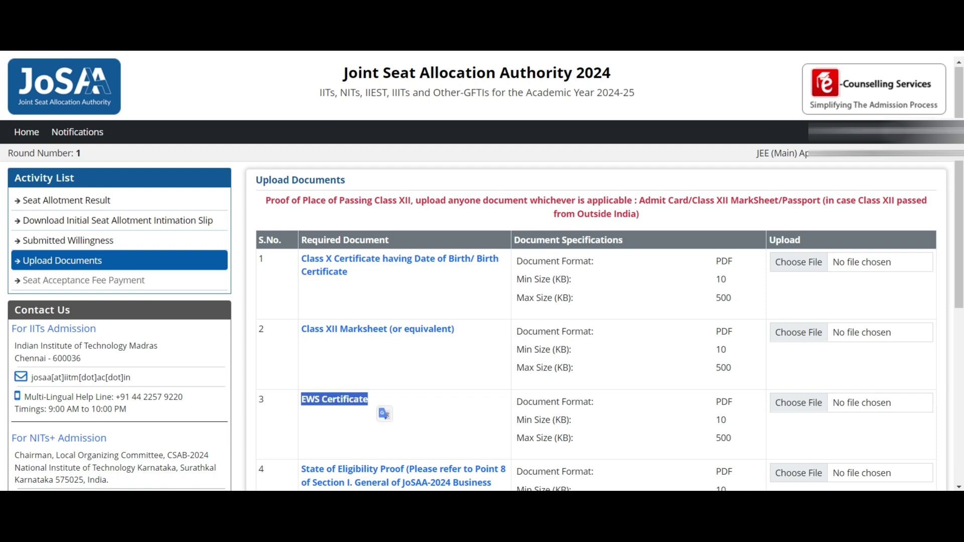
pyautogui.scroll(-3, 385, 291)
pyautogui.moveTo(301, 345); pyautogui.dragTo(328, 372)
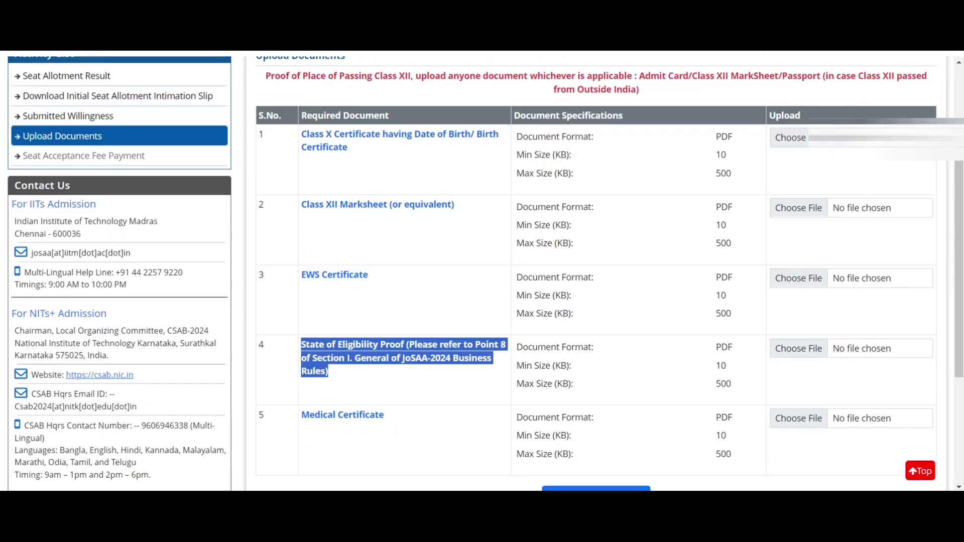
pyautogui.moveTo(301, 415); pyautogui.dragTo(384, 414)
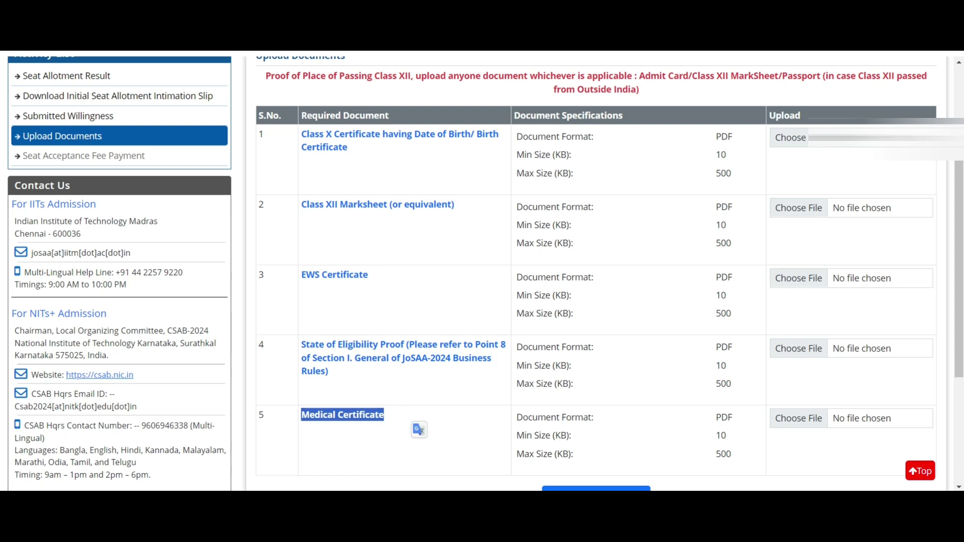
pyautogui.scroll(3, 482, 273)
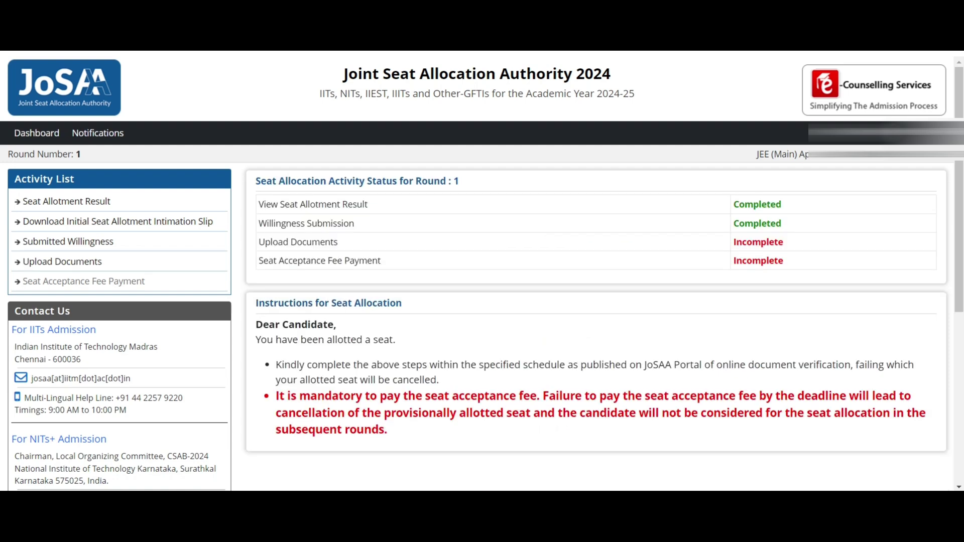
pyautogui.moveTo(733, 204); pyautogui.dragTo(796, 242)
pyautogui.click(796, 241)
pyautogui.moveTo(733, 204); pyautogui.dragTo(782, 204)
pyautogui.click(782, 204)
pyautogui.moveTo(259, 243); pyautogui.dragTo(784, 261)
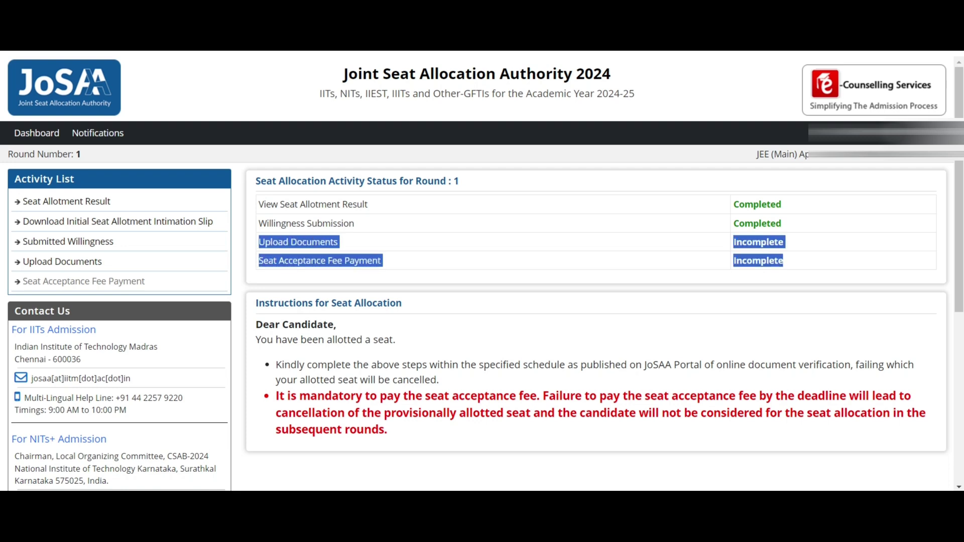
pyautogui.click(783, 260)
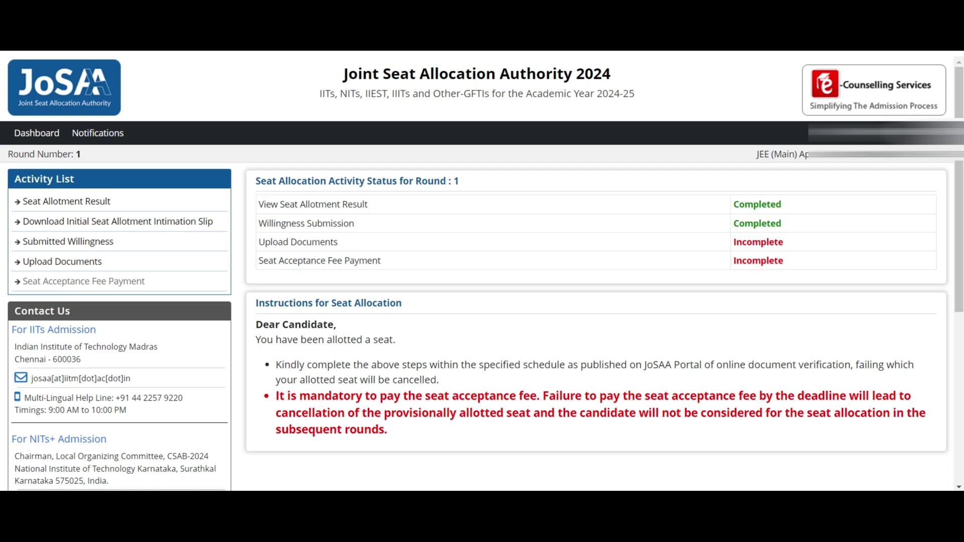
pyautogui.moveTo(276, 396); pyautogui.dragTo(388, 430)
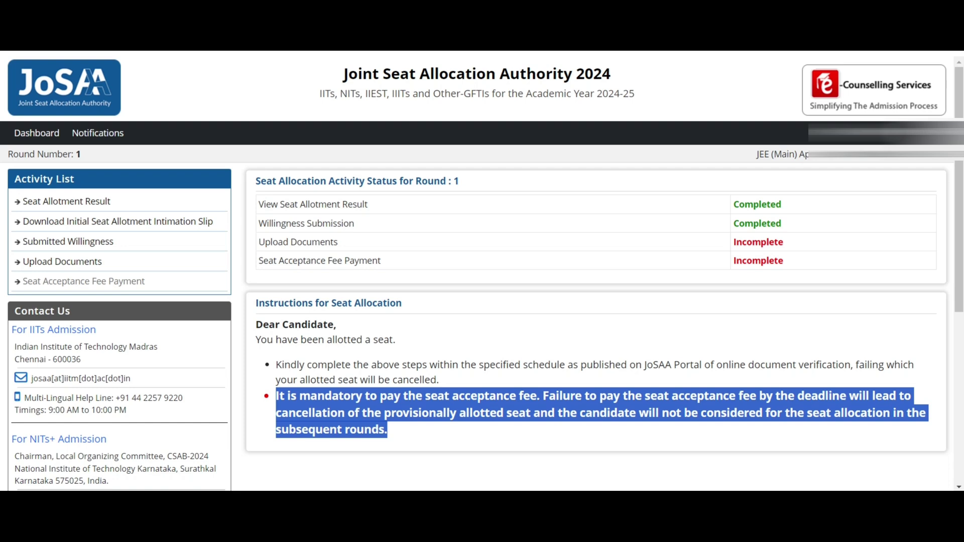
pyautogui.scroll(-2, 482, 271)
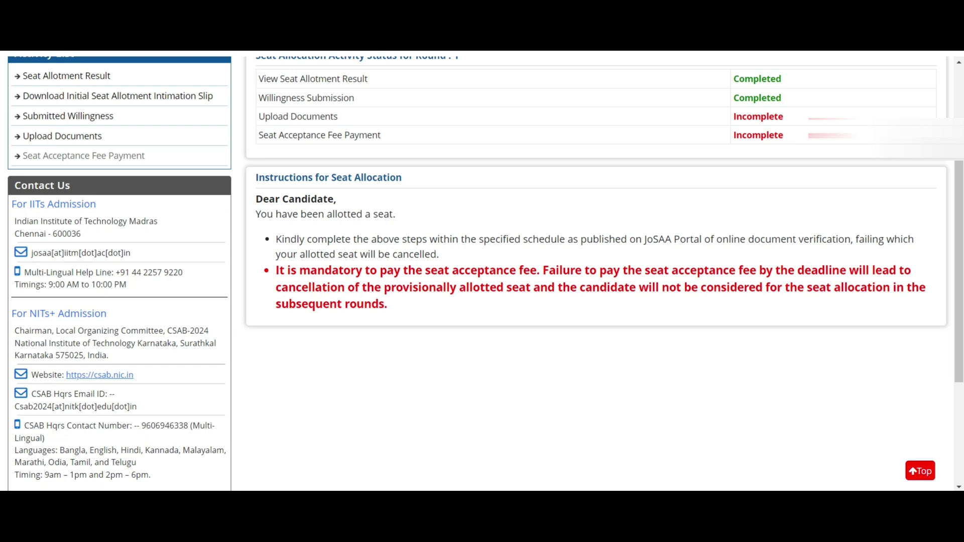
pyautogui.scroll(1, 482, 271)
pyautogui.scroll(2, 482, 272)
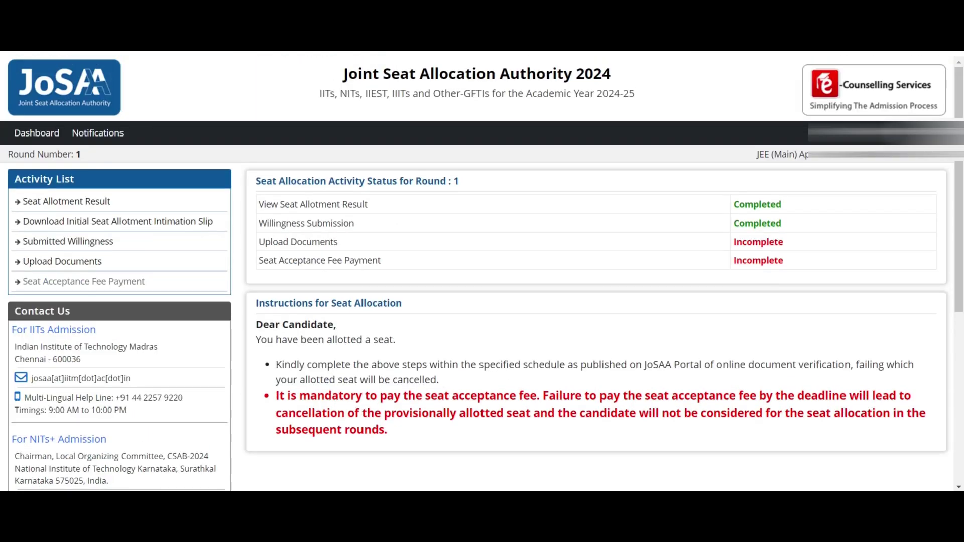